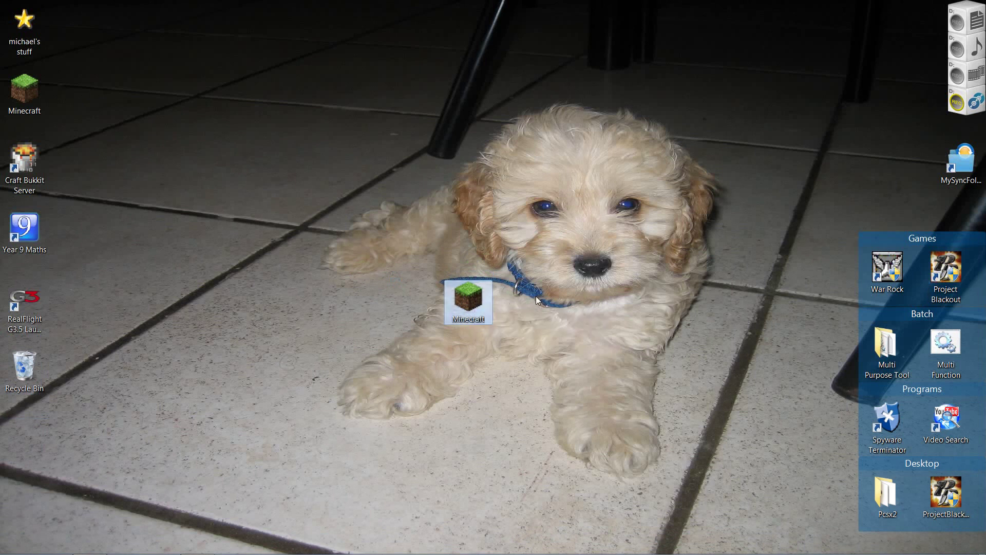
- Move the Minecraft file icon to the desktop's bottom-left, just below the Recycle Bin
right_click(469, 300)
click(458, 304)
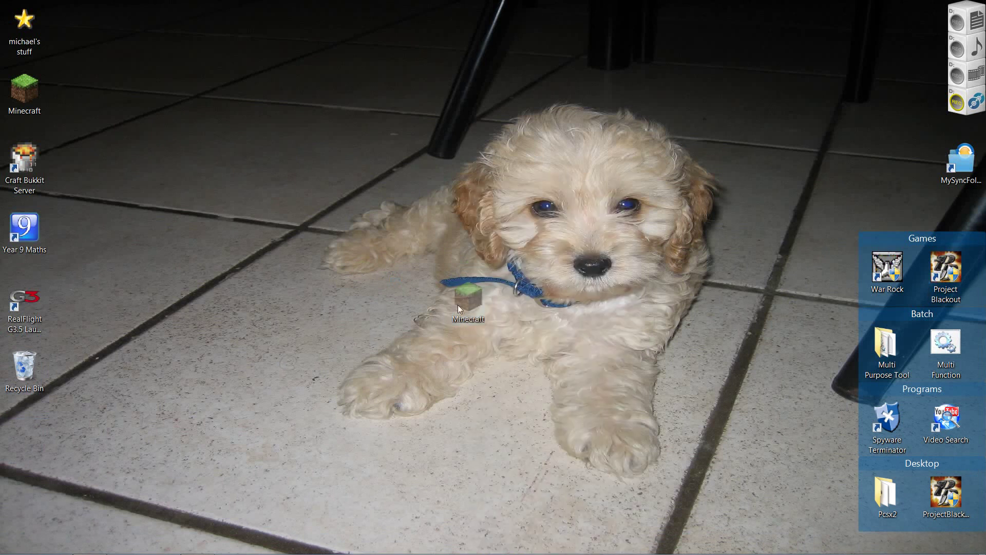
drag(465, 300, 35, 428)
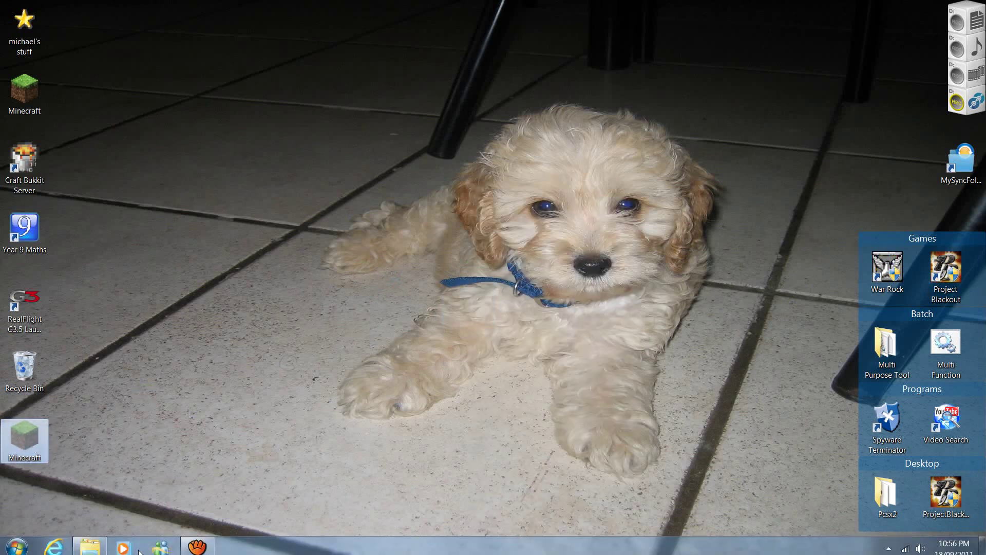
- Deselect the Minecraft icon, then open the Run prompt with Win+R and close it again
click(135, 422)
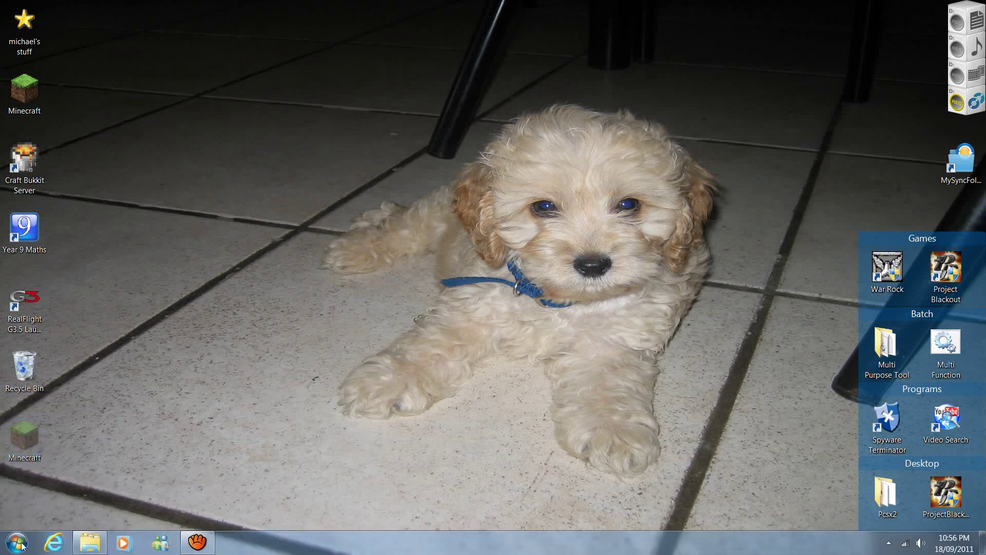
key(super+r)
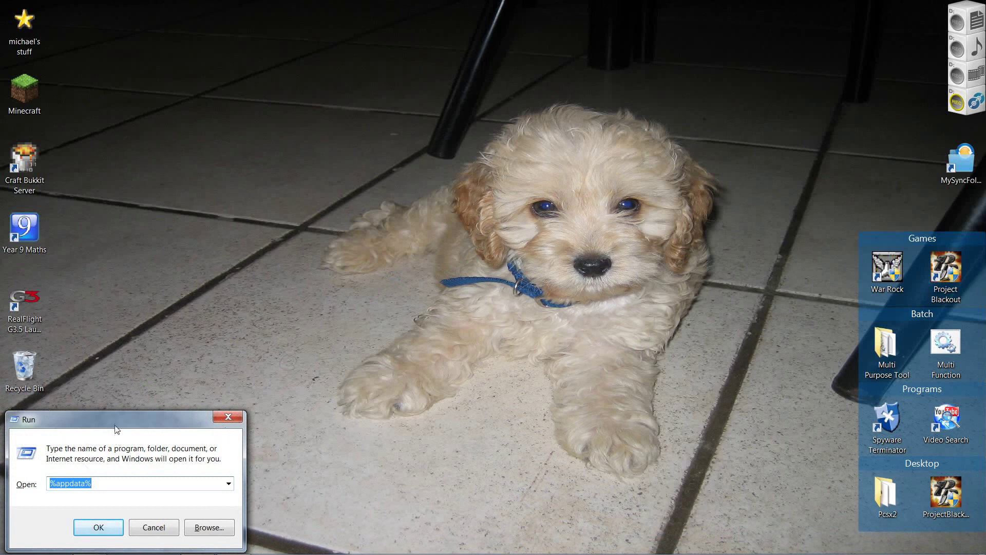
click(231, 417)
- Open Run from a Start-menu search for 'run' and confirm the Open box reads %appdata%
key(super)
click(38, 510)
text(run)
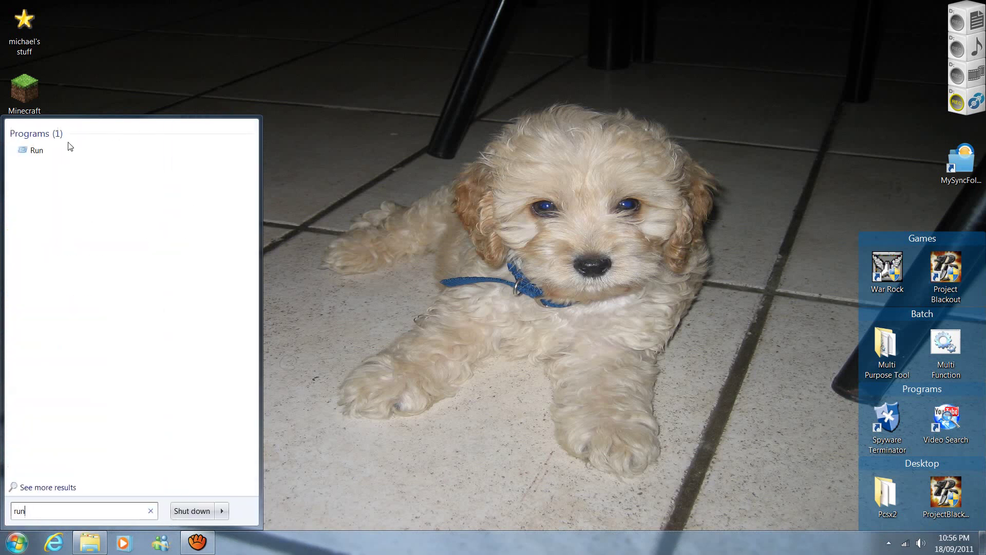
click(39, 150)
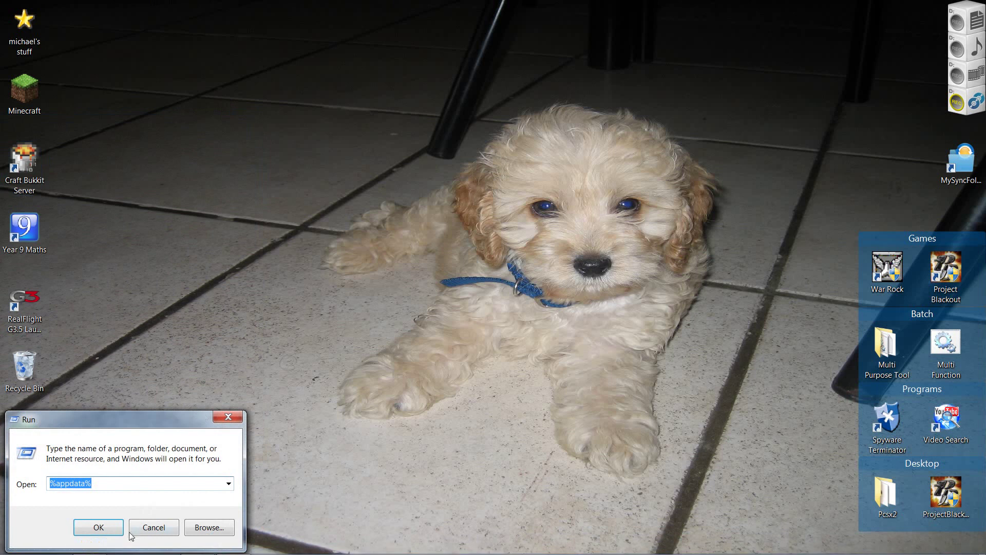
click(95, 488)
drag(86, 488, 56, 488)
double_click(56, 488)
click(173, 482)
- Run %appdata%, open the .minecraft folder, and paste the desktop Minecraft file into it
click(104, 525)
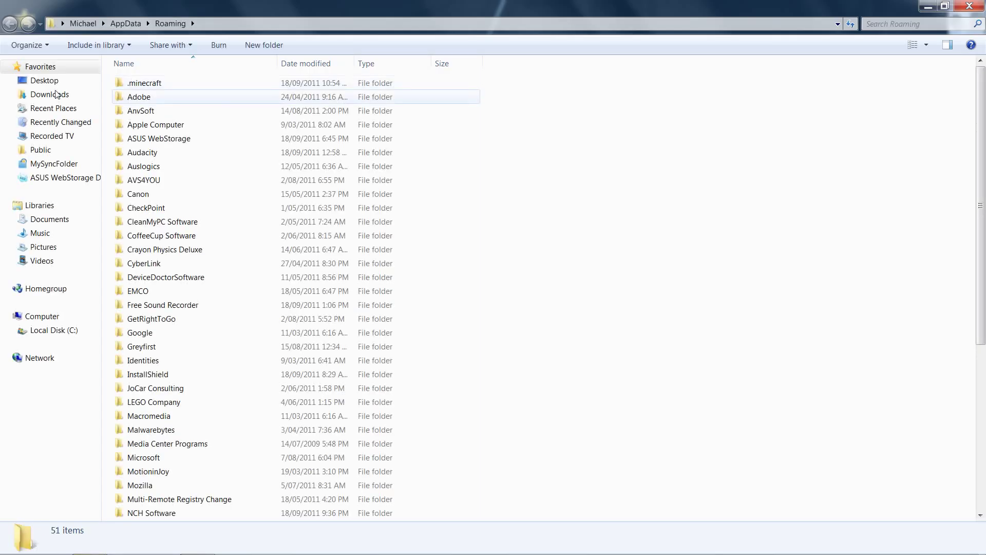
double_click(118, 87)
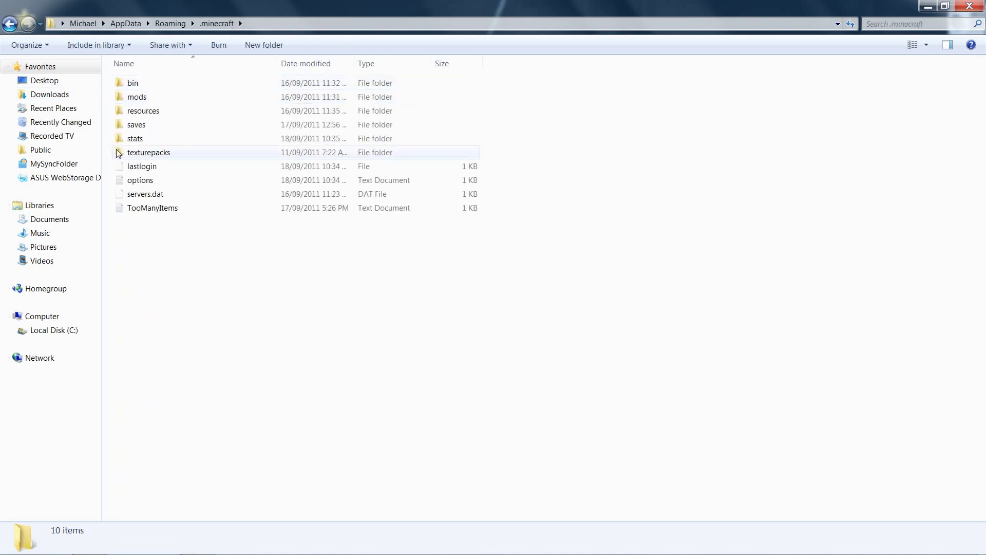
drag(295, 6, 526, 114)
click(23, 445)
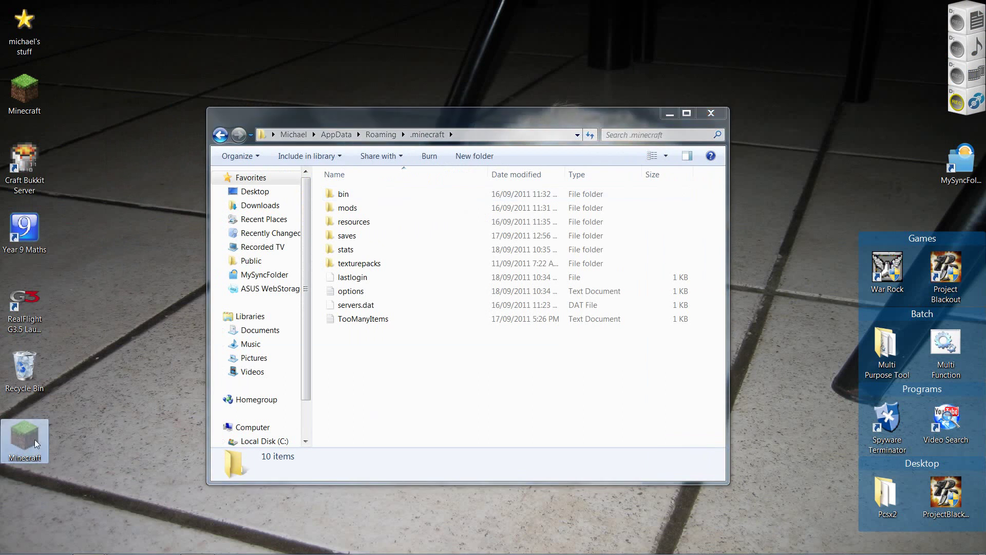
click(441, 379)
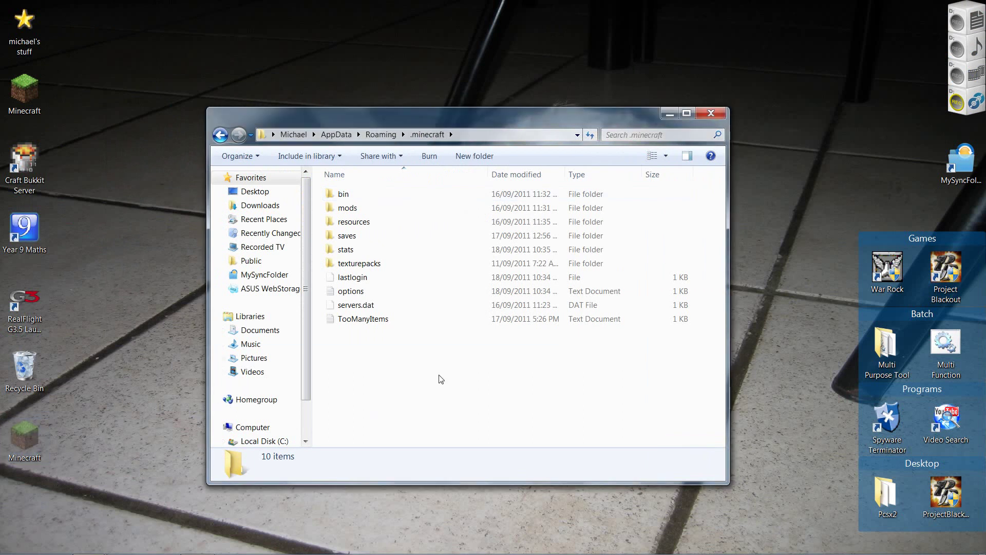
key(ctrl+v)
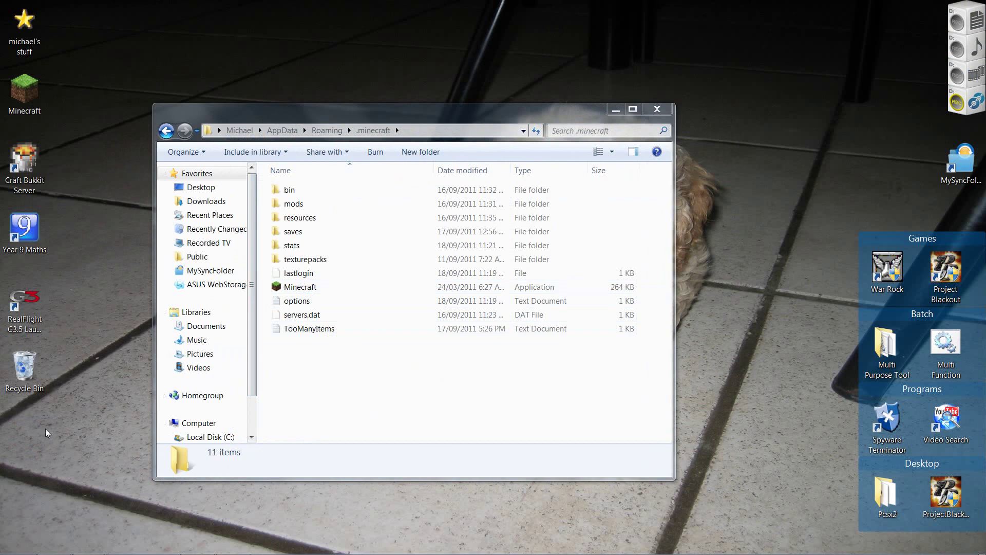
- Create a shortcut to the Minecraft application in .minecraft and drag it onto the desktop
right_click(275, 285)
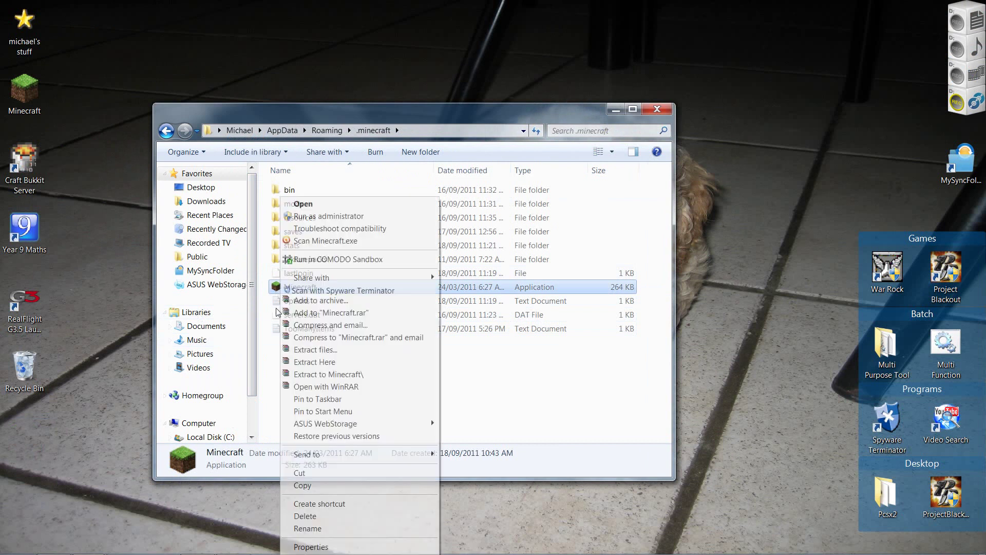
click(315, 505)
drag(315, 288, 54, 467)
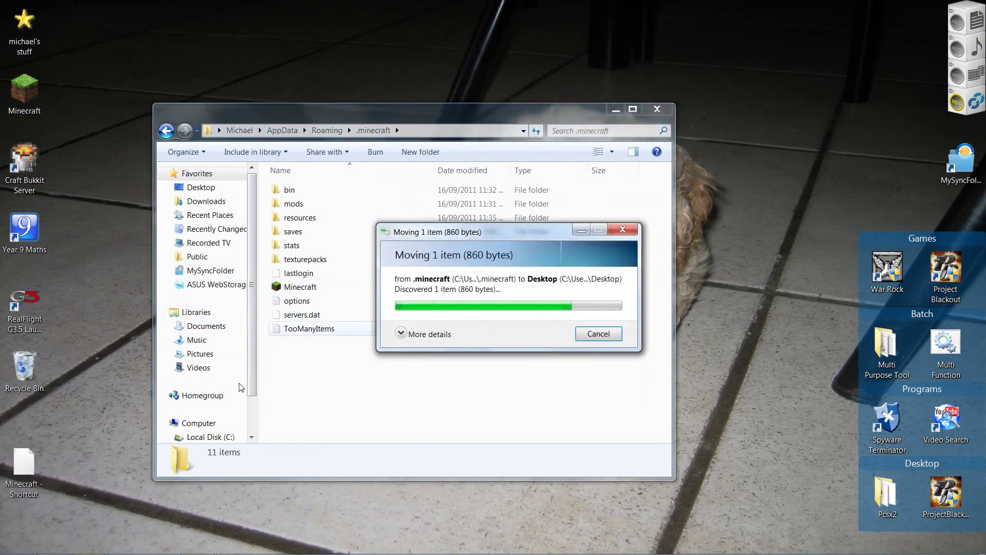
- Rename the desktop shortcut to 'Minecraft' by deleting its ' - Shortcut' suffix
click(33, 469)
drag(40, 457, 66, 485)
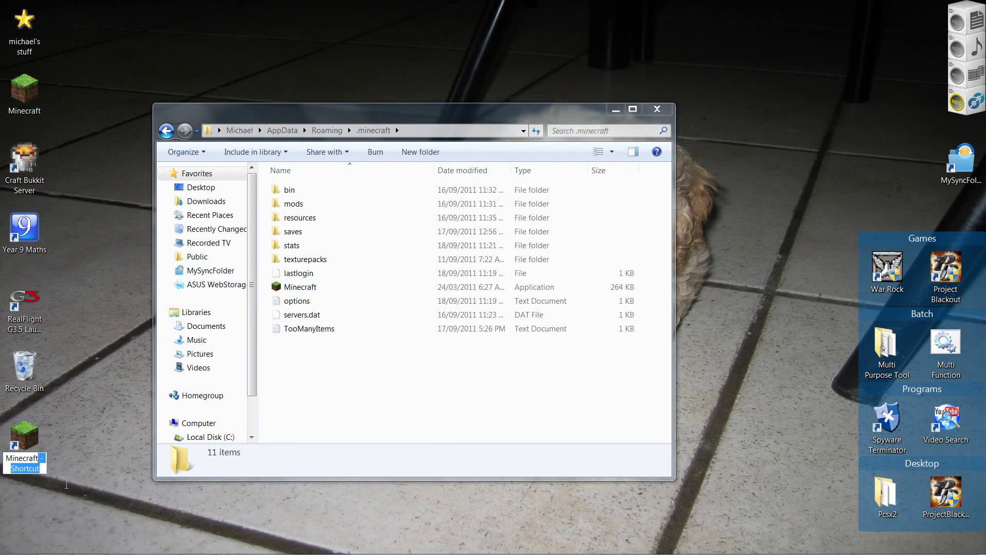
key(BackSpace)
key(Return)
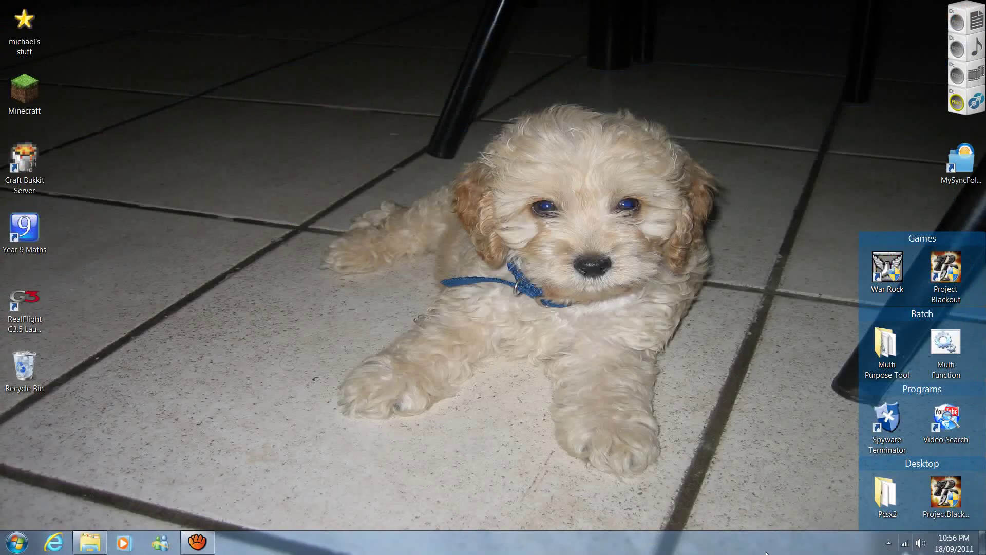
- Search the Start menu for 'xfire' and launch Xfire from the results
click(17, 543)
click(71, 511)
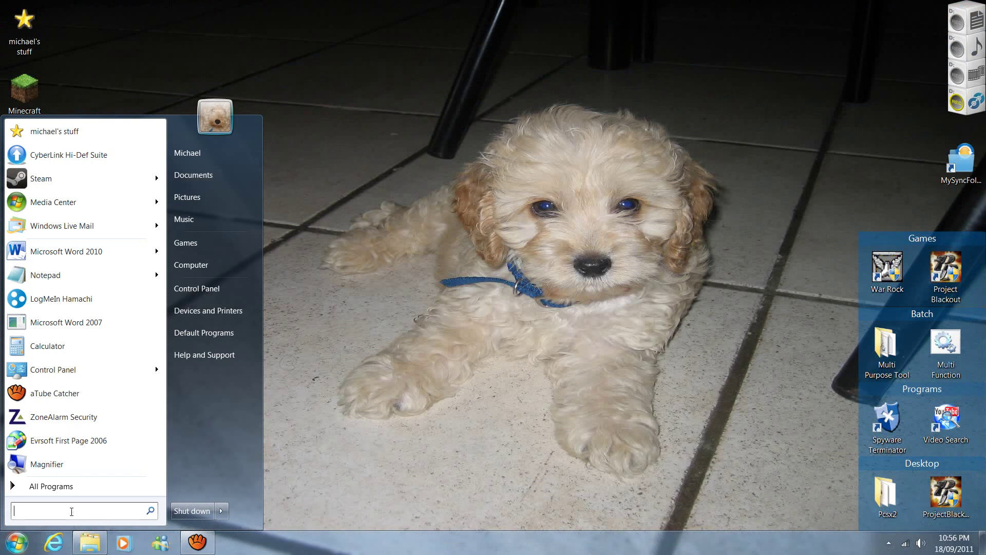
text(xfire)
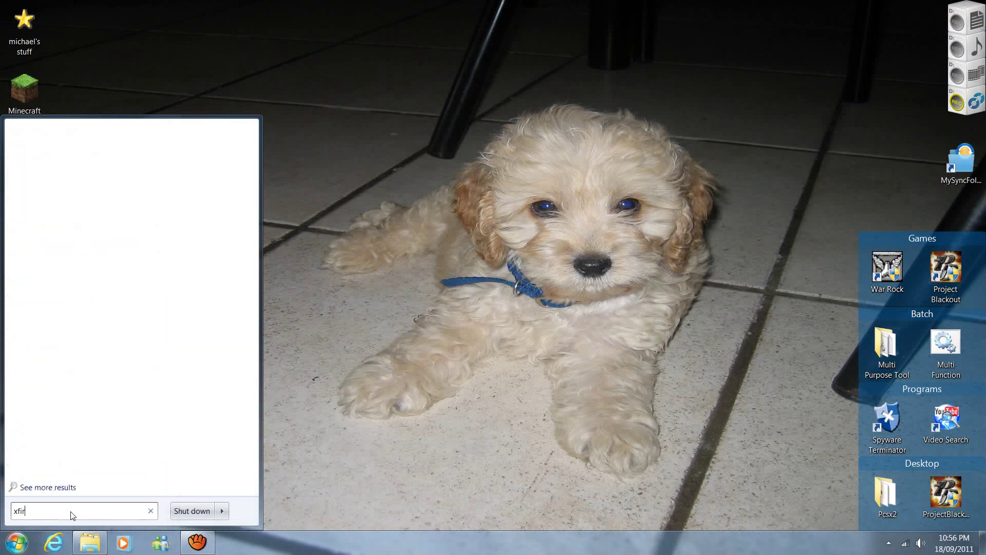
click(629, 294)
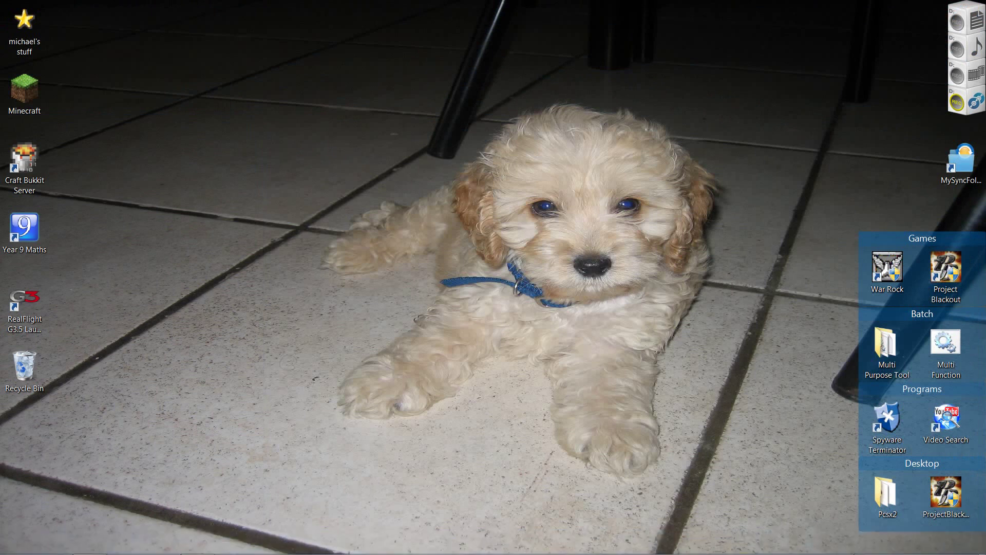
mouse_move(888, 550)
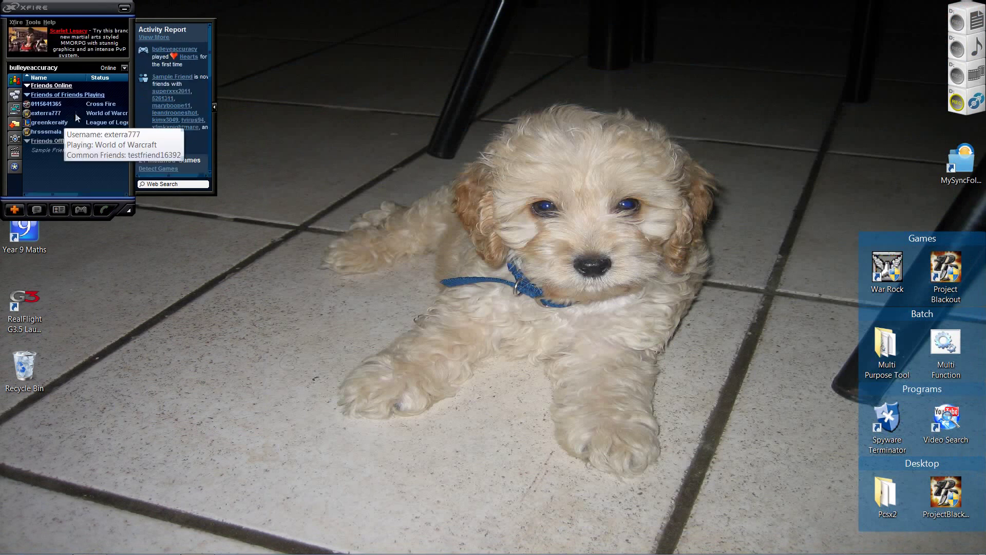
- Scroll Xfire's Activity Report panel down to the Installed Games list showing Launch Minecraft
scroll(192, 165, down, 3)
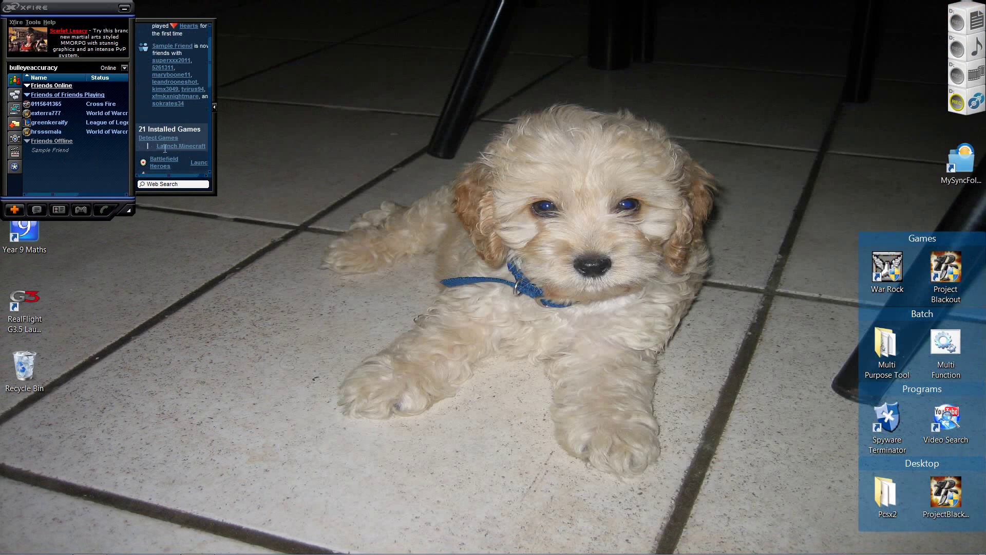
scroll(165, 149, down, 1)
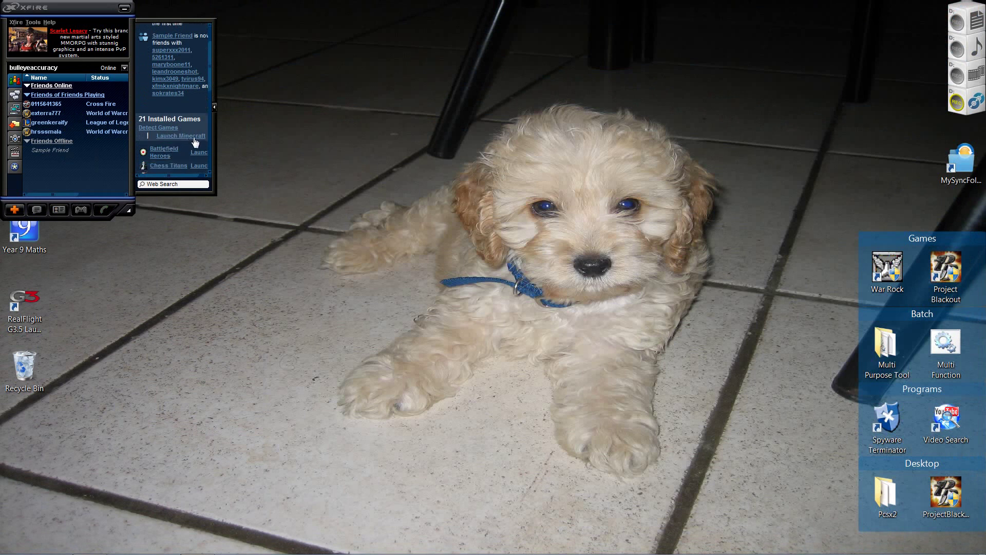
scroll(194, 138, down, 9)
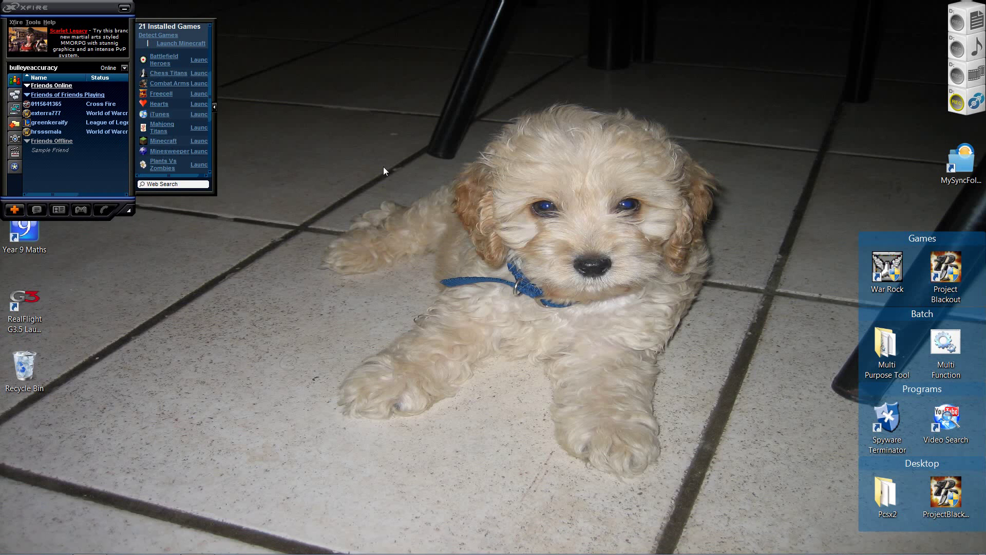
- Minimize Xfire and close the Windows colour-scheme performance prompt
click(123, 9)
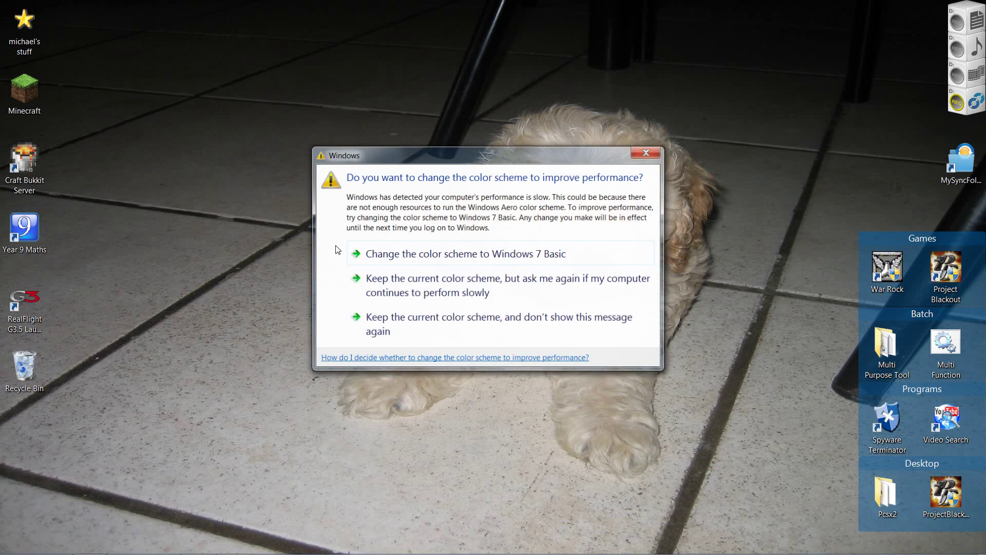
click(646, 153)
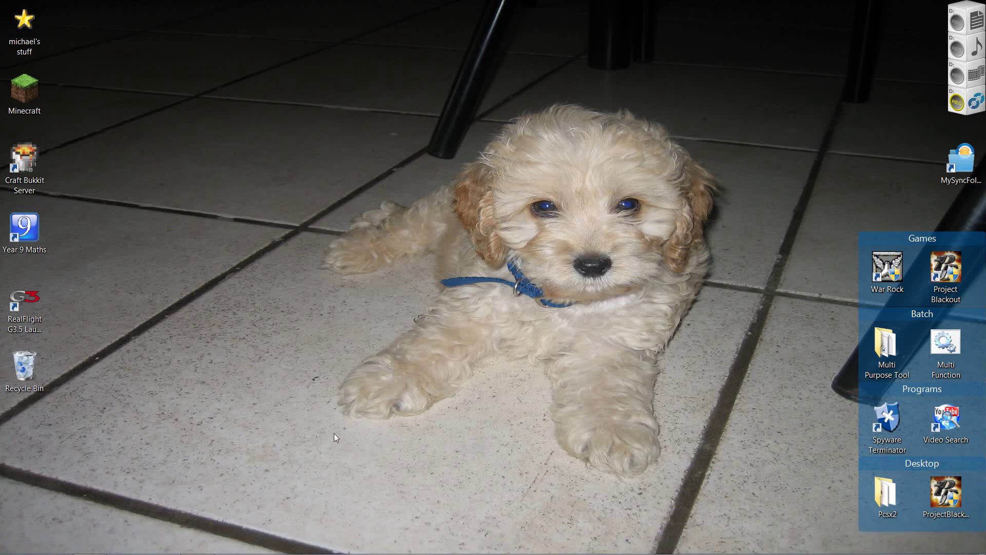
mouse_move(301, 551)
click(203, 548)
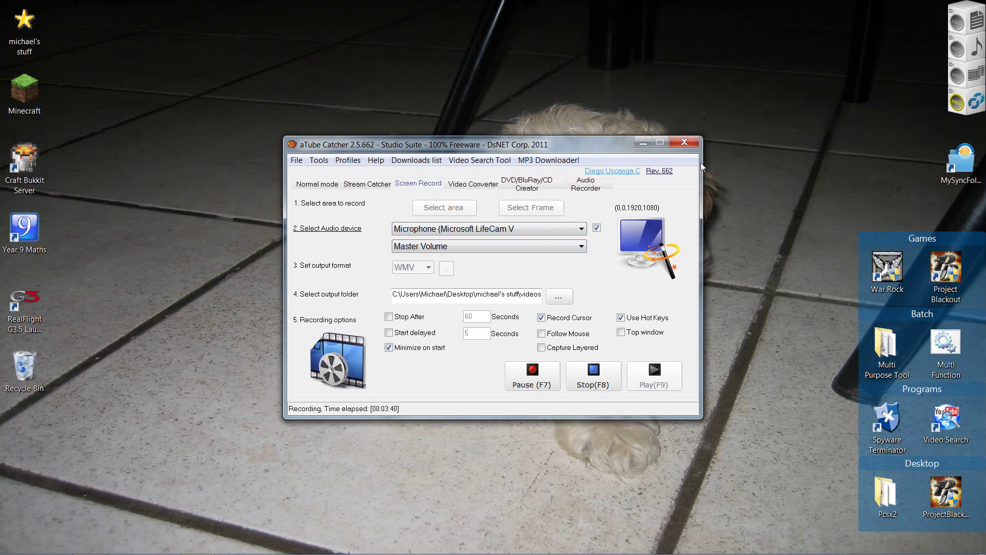
click(642, 146)
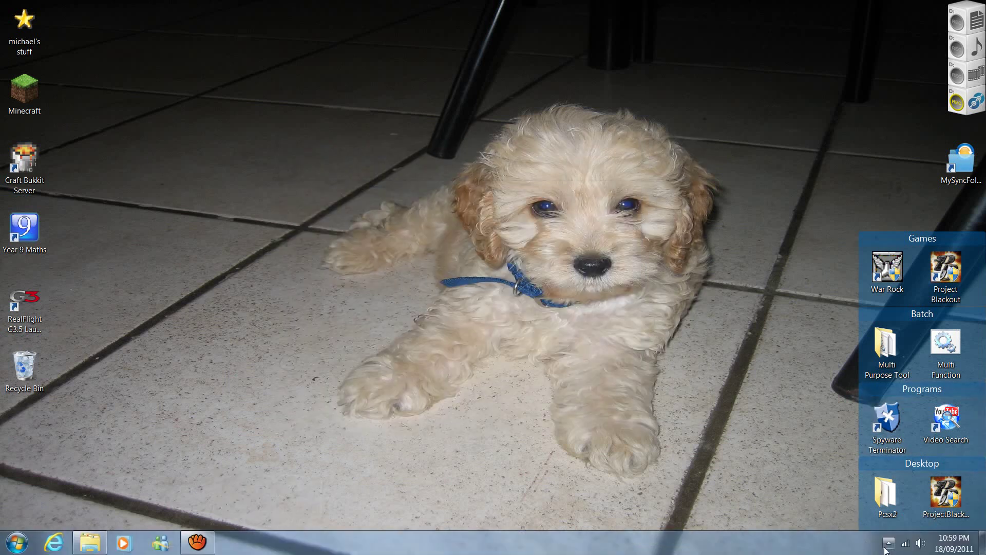
click(889, 542)
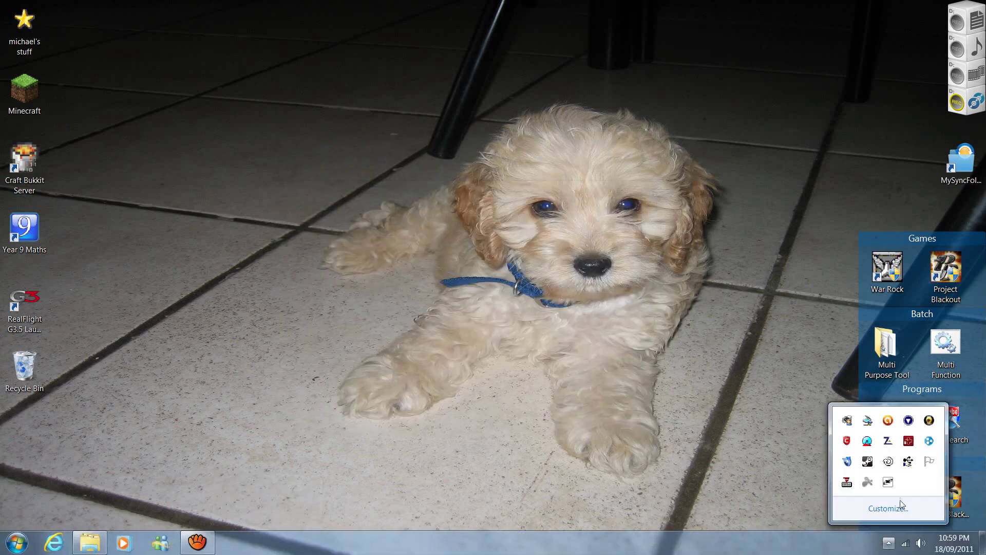
click(407, 418)
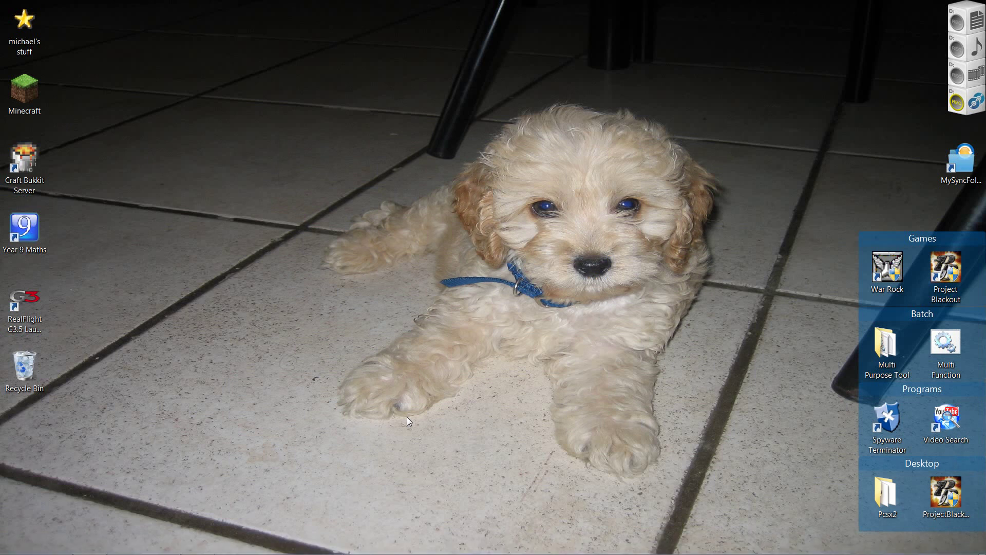